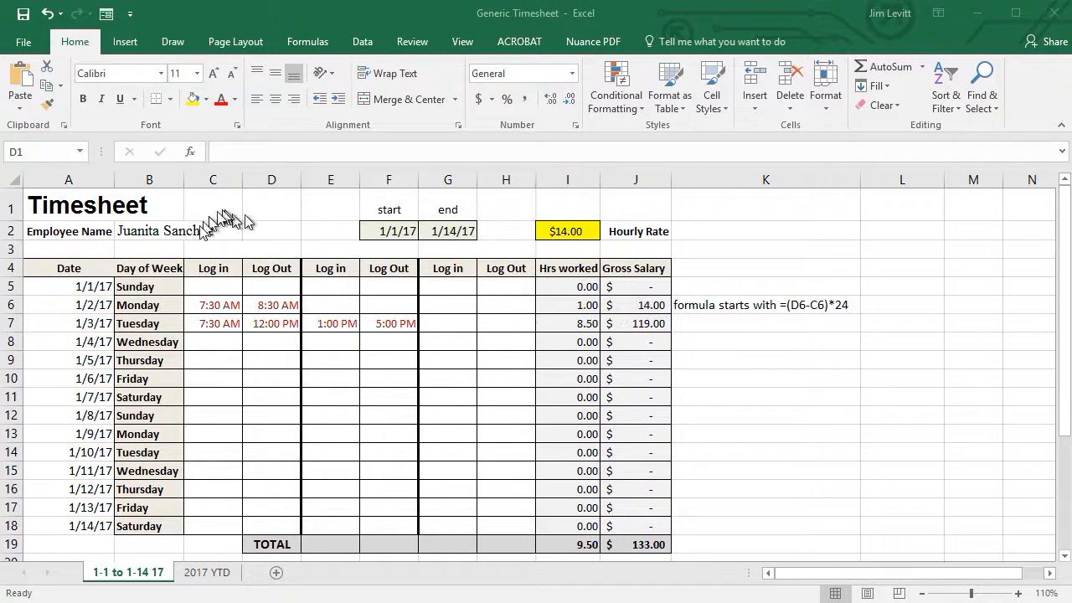
Review the employee name, pay period dates and hourly rate cells, plus the instructions below the timesheet
left_click(149, 231)
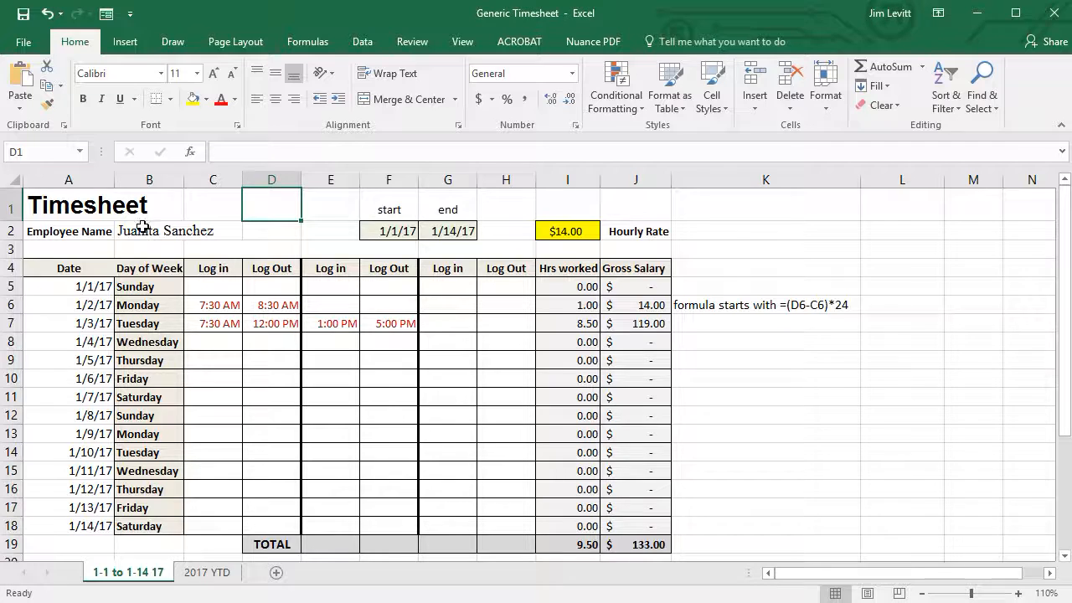
left_click(145, 227)
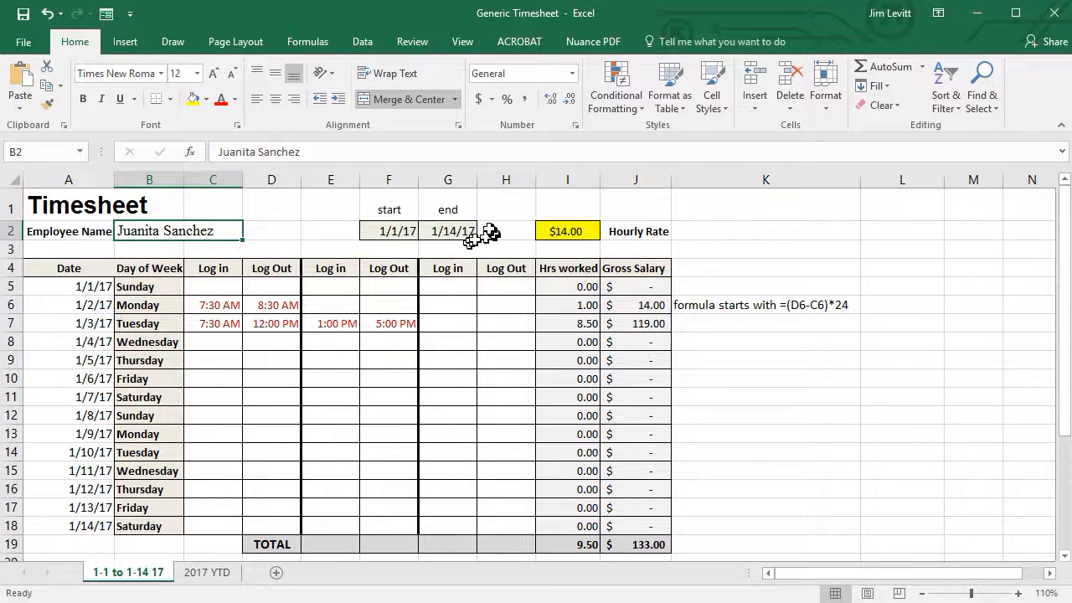
left_click(386, 230)
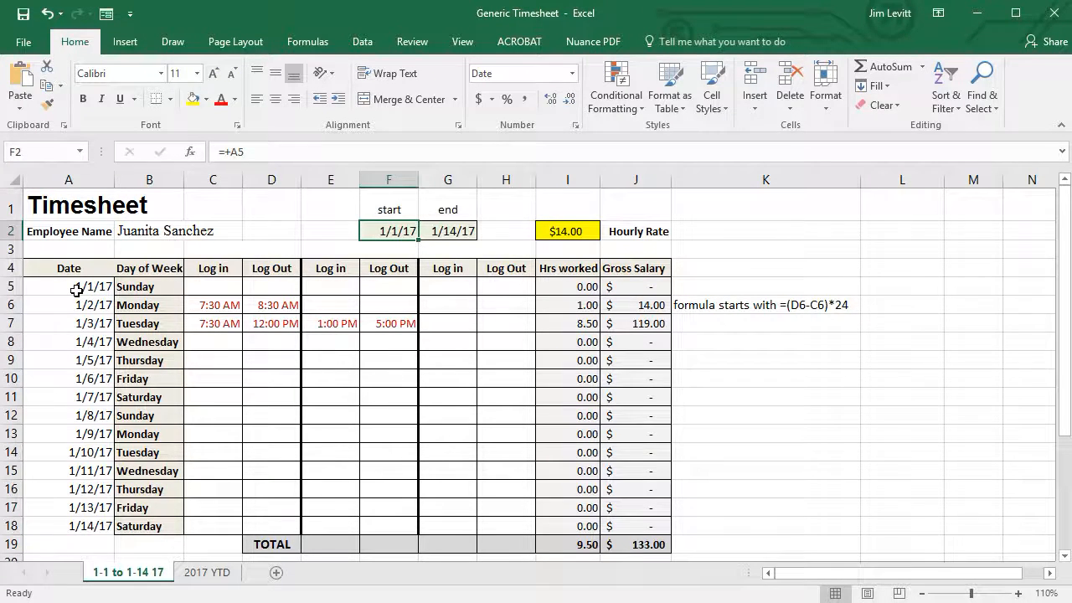
left_click(460, 238)
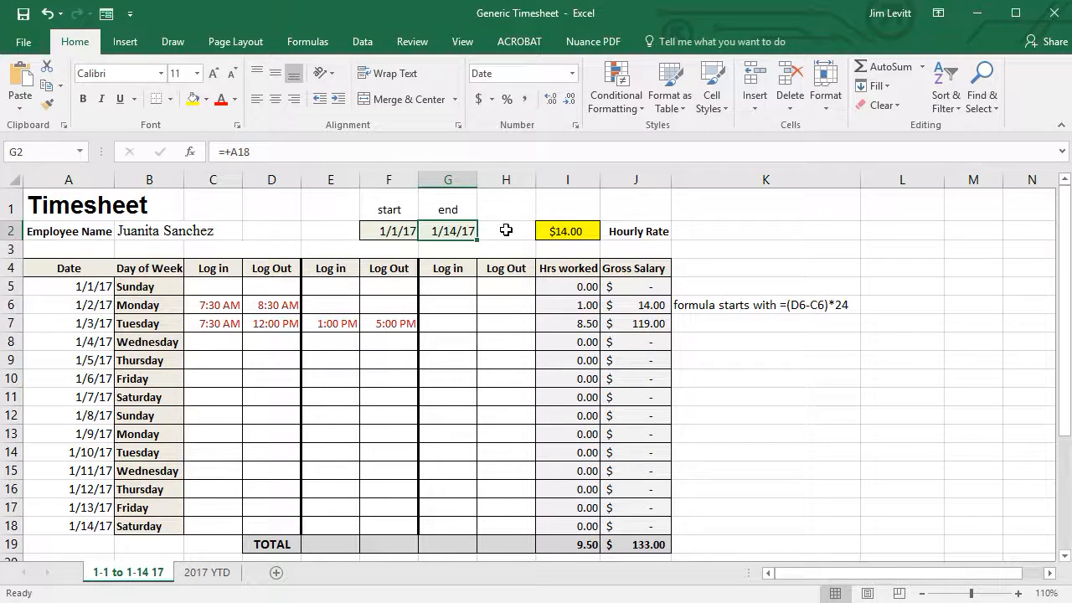
left_click(581, 233)
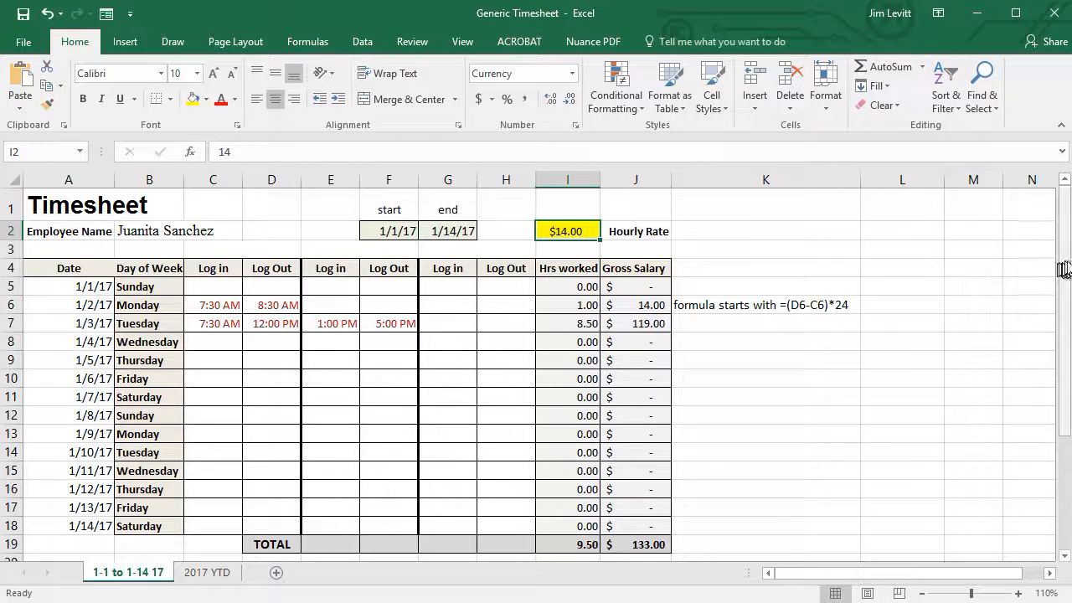
left_click_drag(1068, 267, 1062, 352)
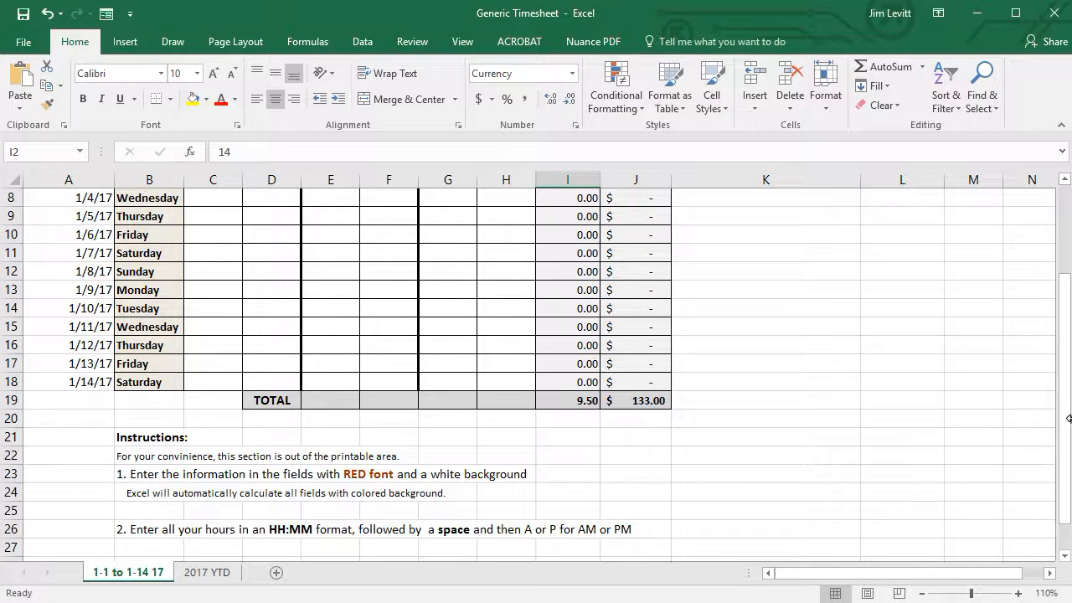
left_click_drag(1066, 423, 1066, 334)
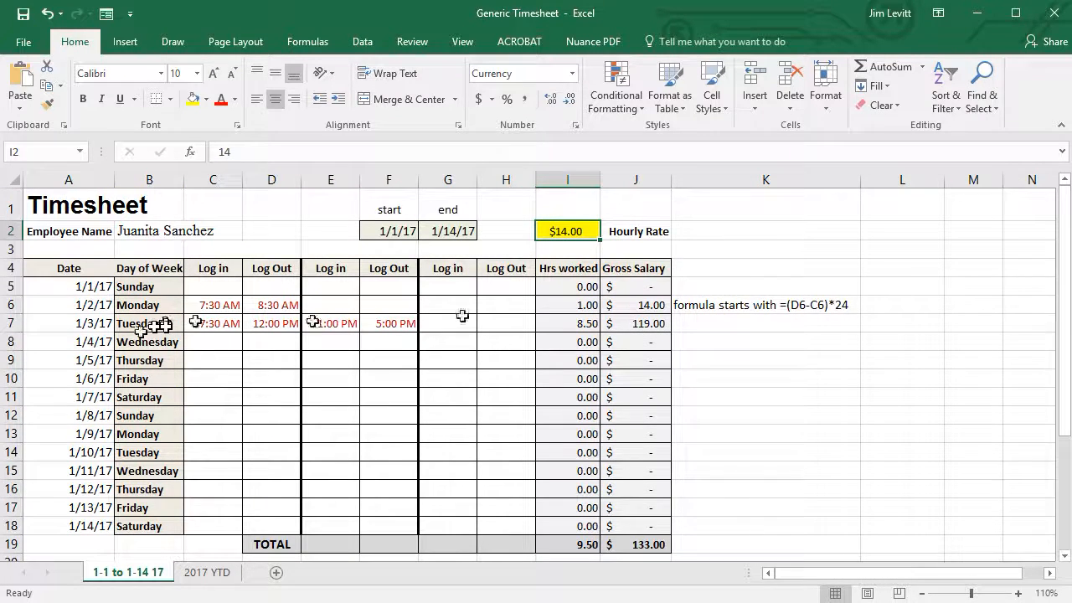
Enter 8:00 AM as the first log-in and 8:00 PM as the first log-out for Thursday 1/5/17
left_click(227, 357)
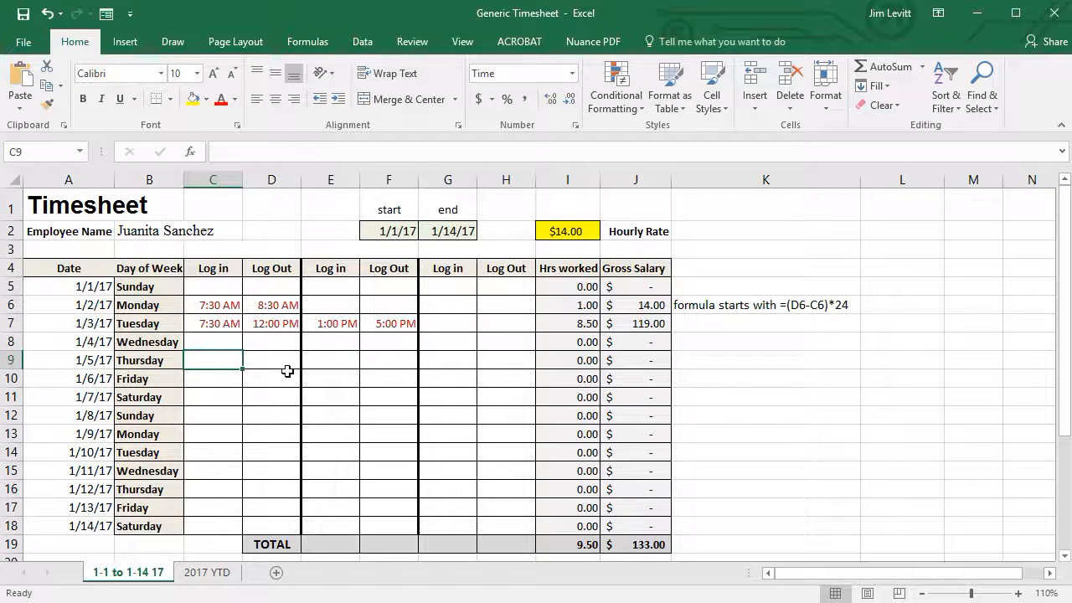
type("8:00")
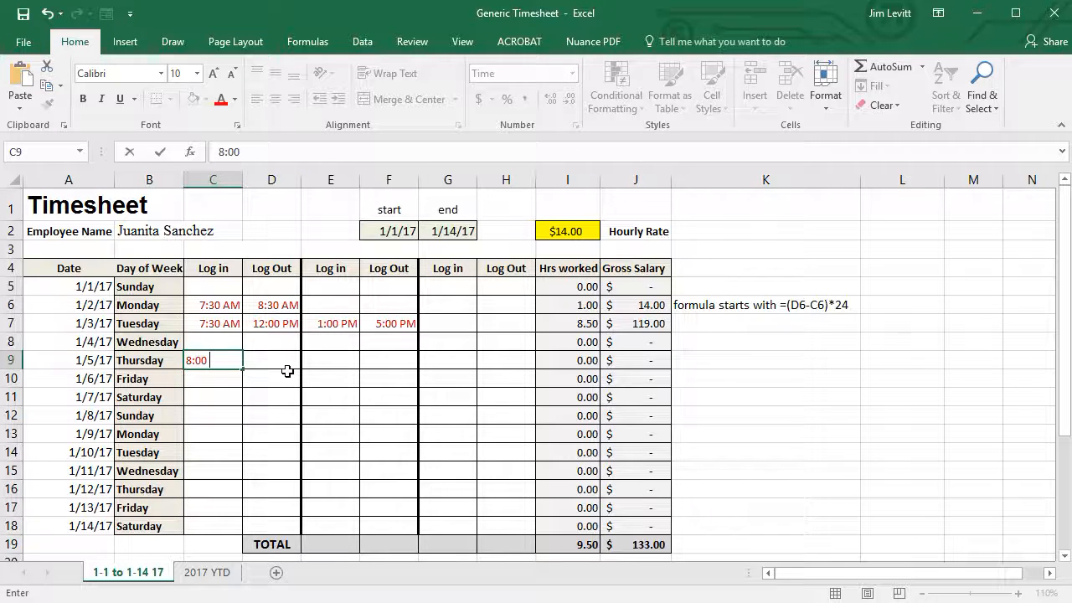
key("Return")
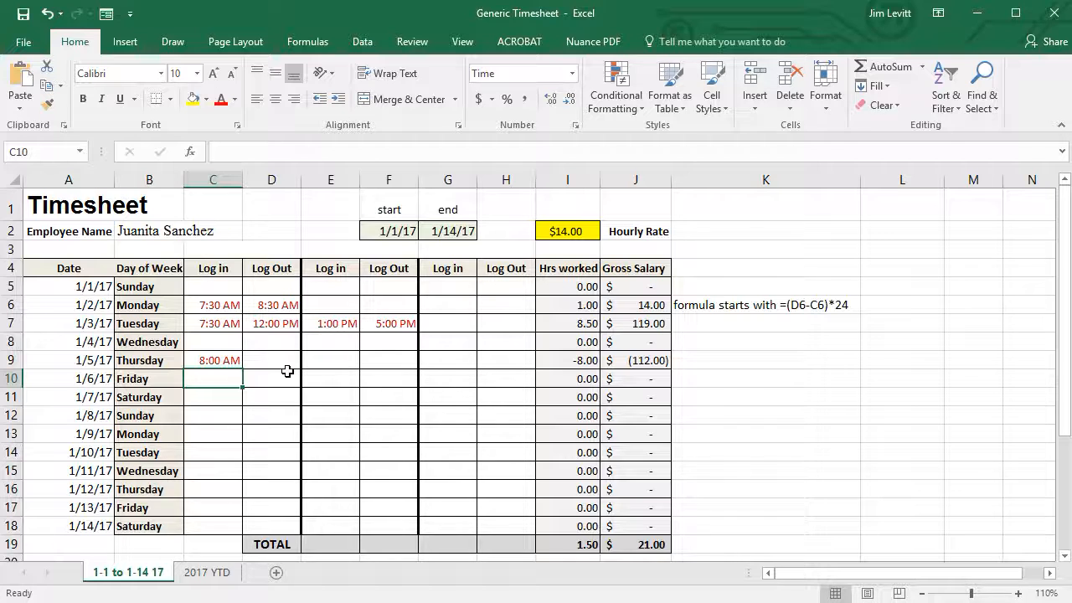
key("Up")
key("Right")
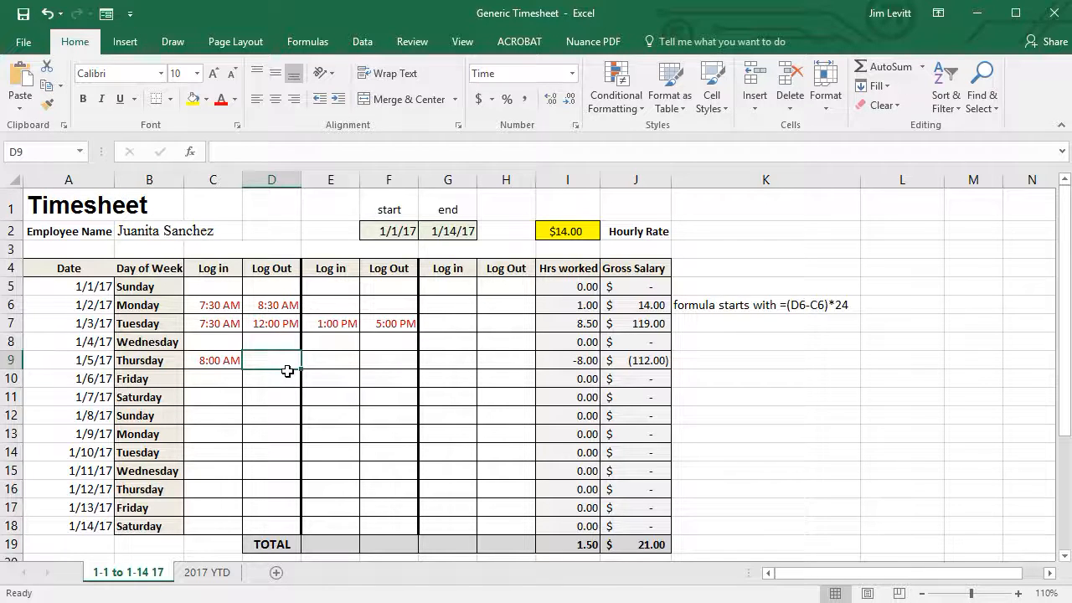
type("8:00 p")
key("Return")
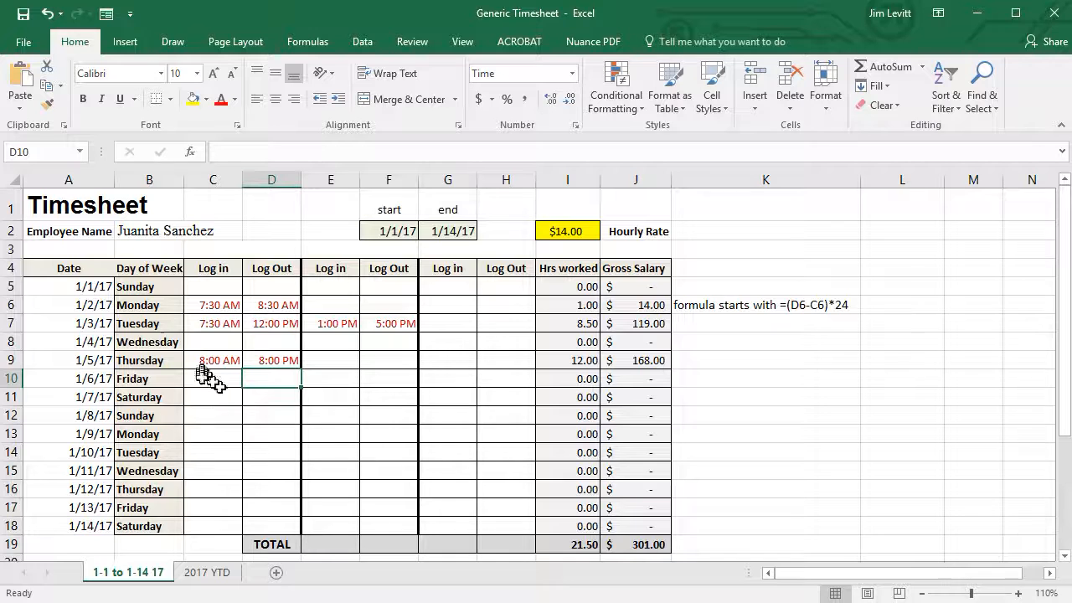
Enter 8:00 AM as the first log-in time for Saturday 1/7/17
left_click(212, 396)
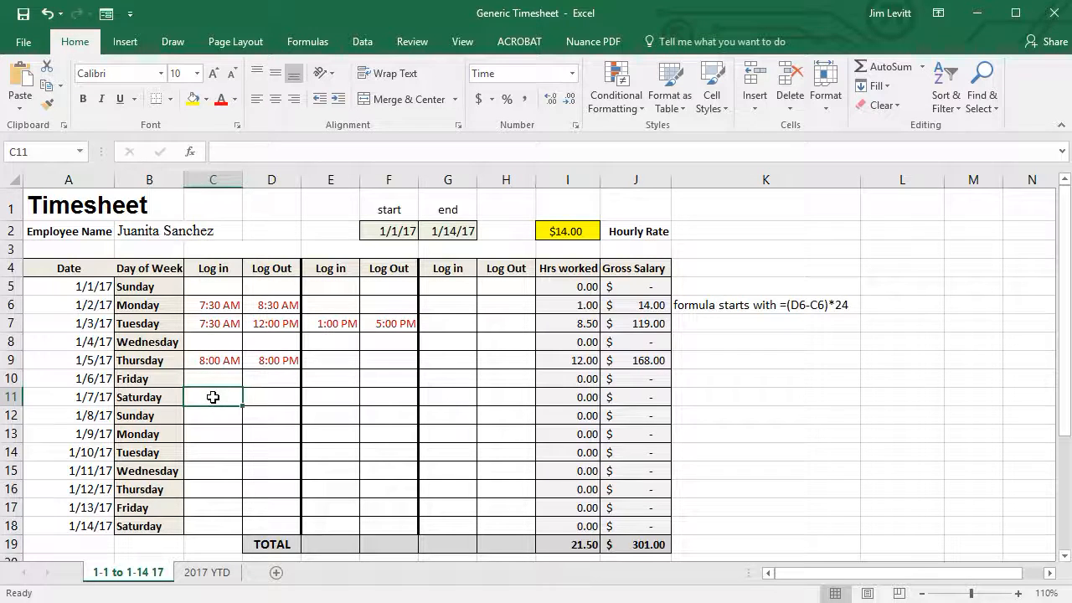
type("8:00 AM")
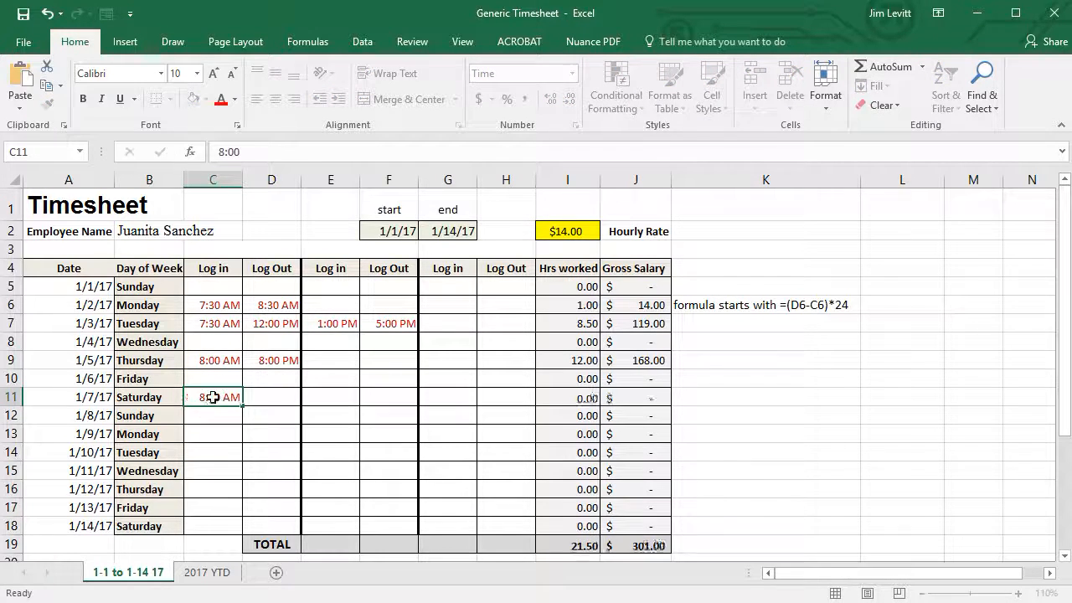
key("Return")
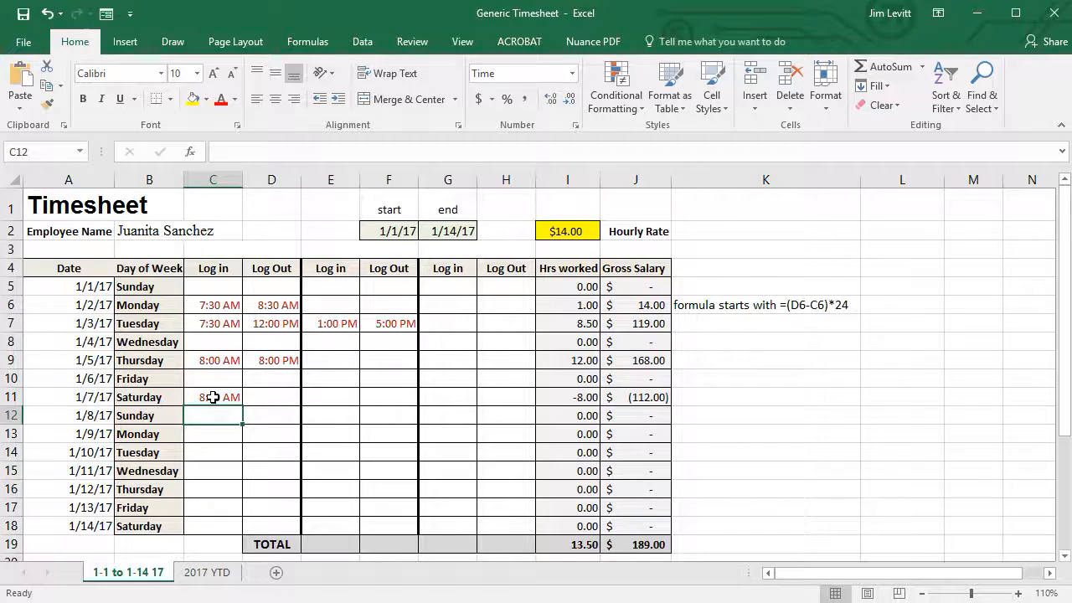
Enter 2:00 without an AM or PM marker as the first log-out time for Saturday 1/7/17
left_click(277, 398)
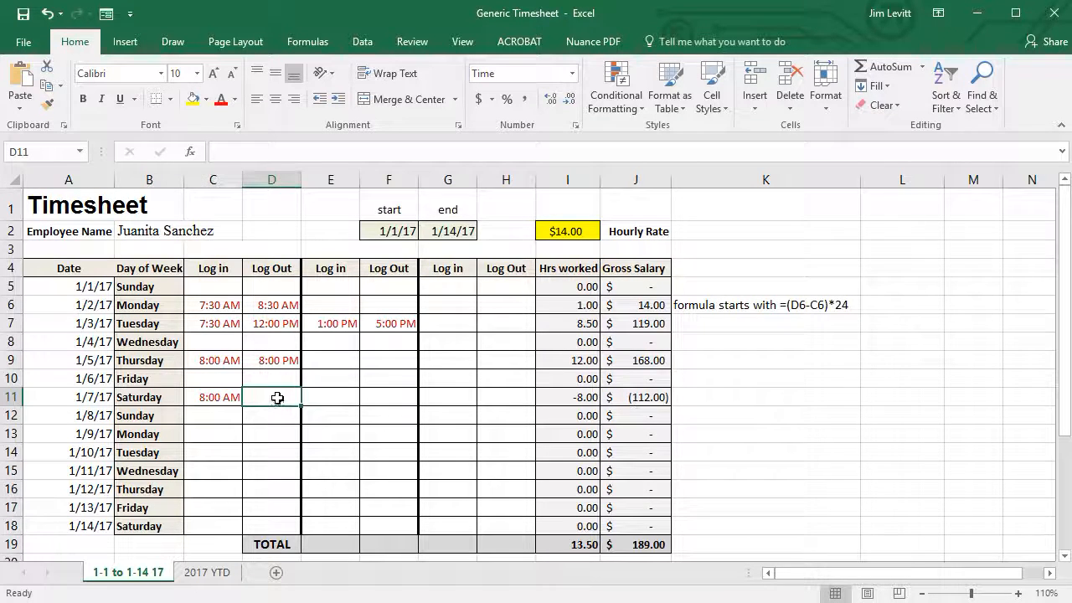
type("2:00")
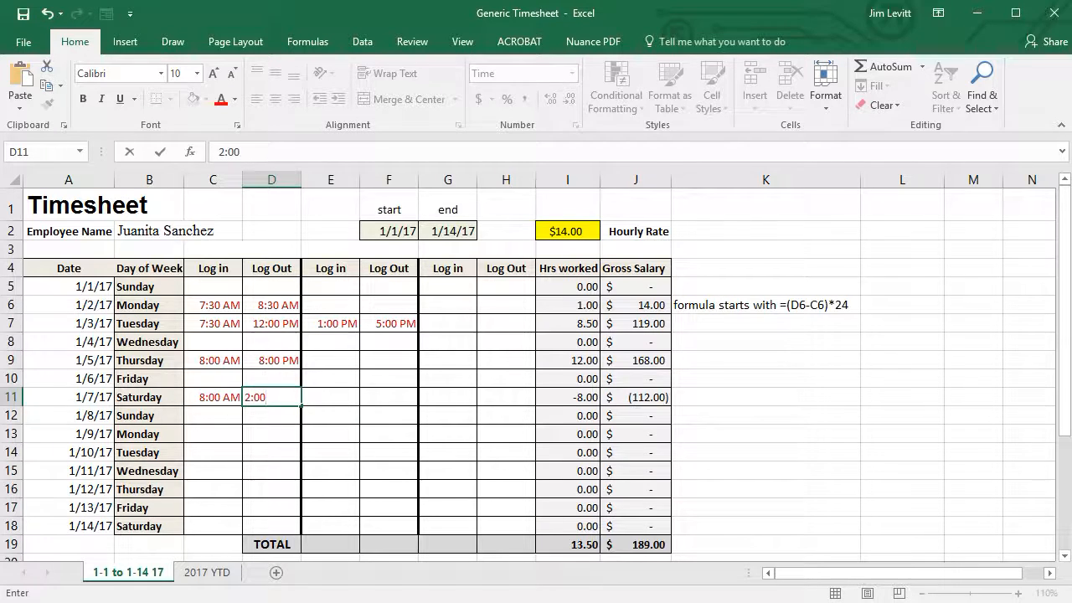
key("Return")
type("]")
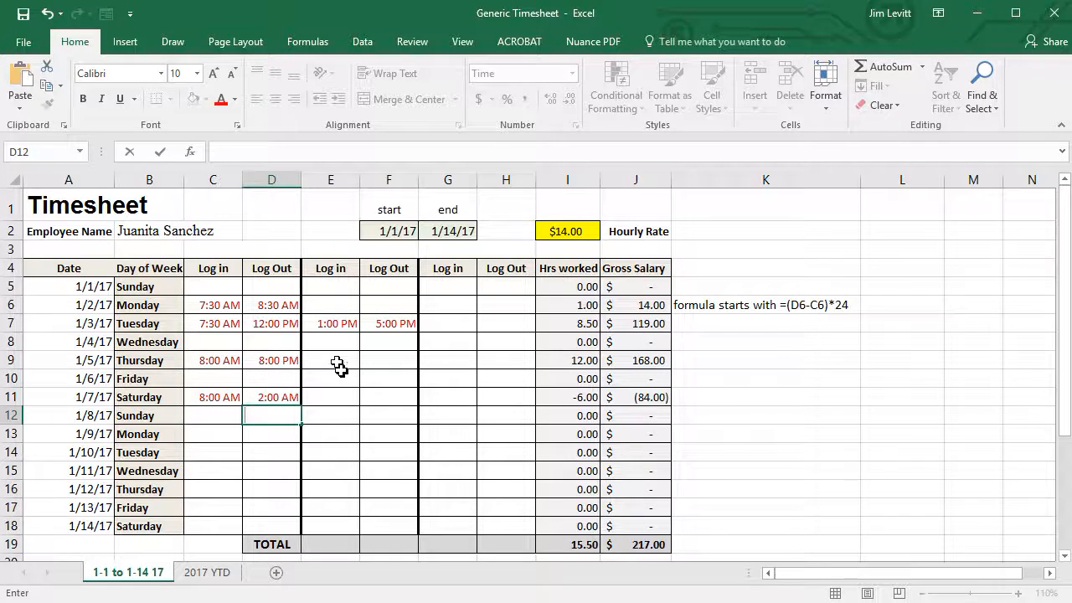
Set the first log-out time for Saturday 1/7/17 to 2:00 PM
left_click(272, 397)
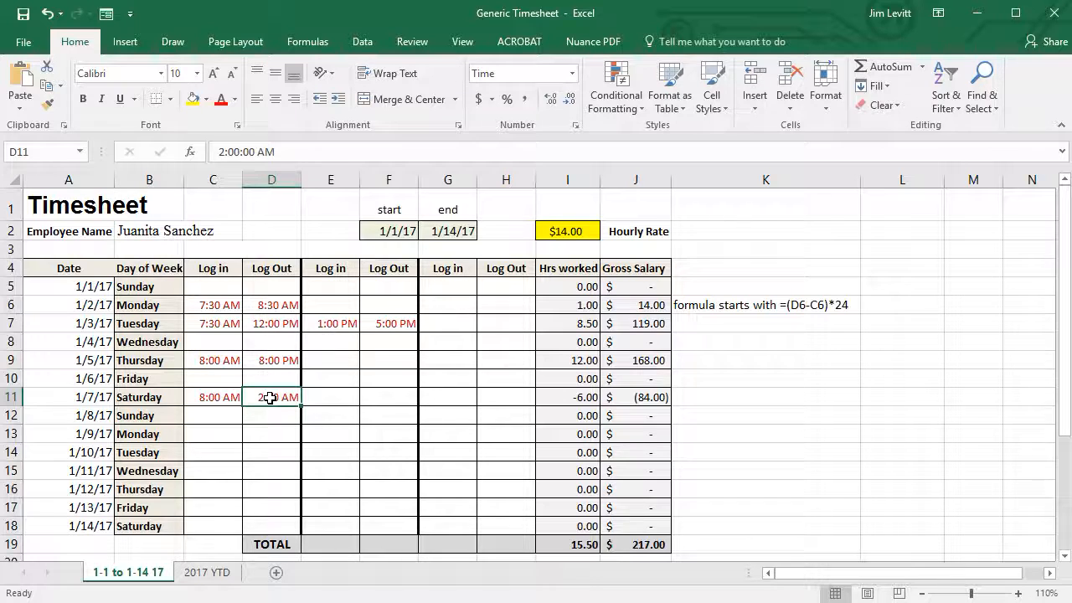
type("2:00")
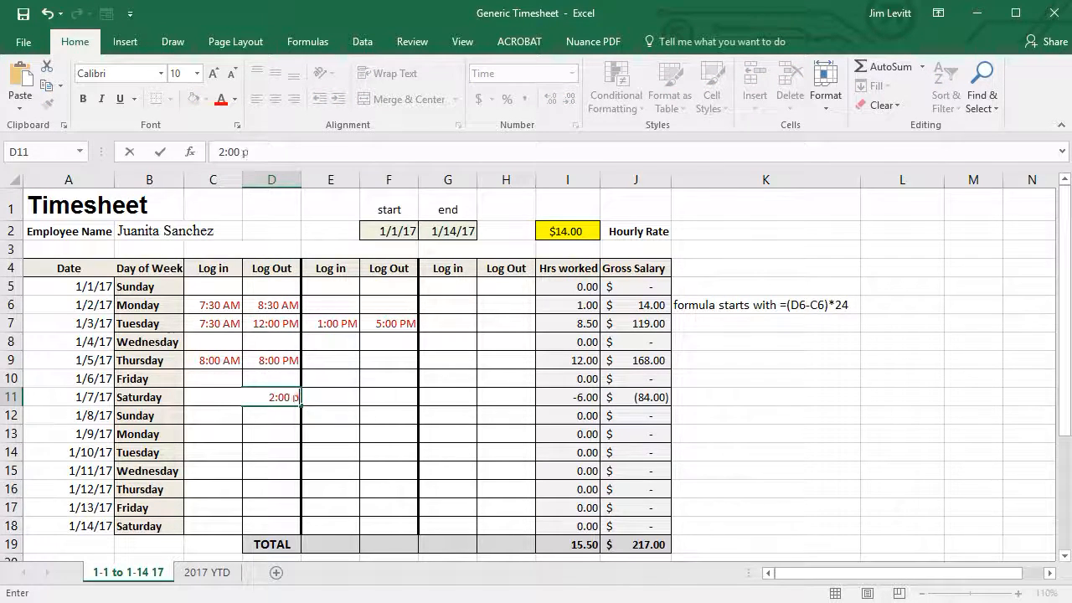
key("Return")
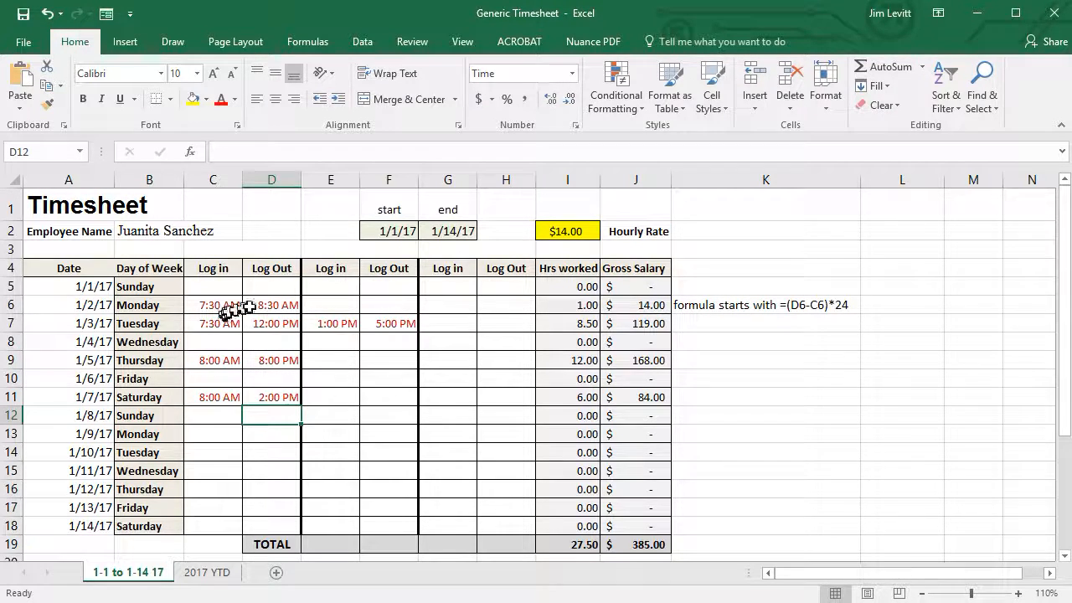
Enter the test formula =D6-C6 in cell L6, beside the formula note, to subtract Monday's log-in from its log-out time
left_click(706, 306)
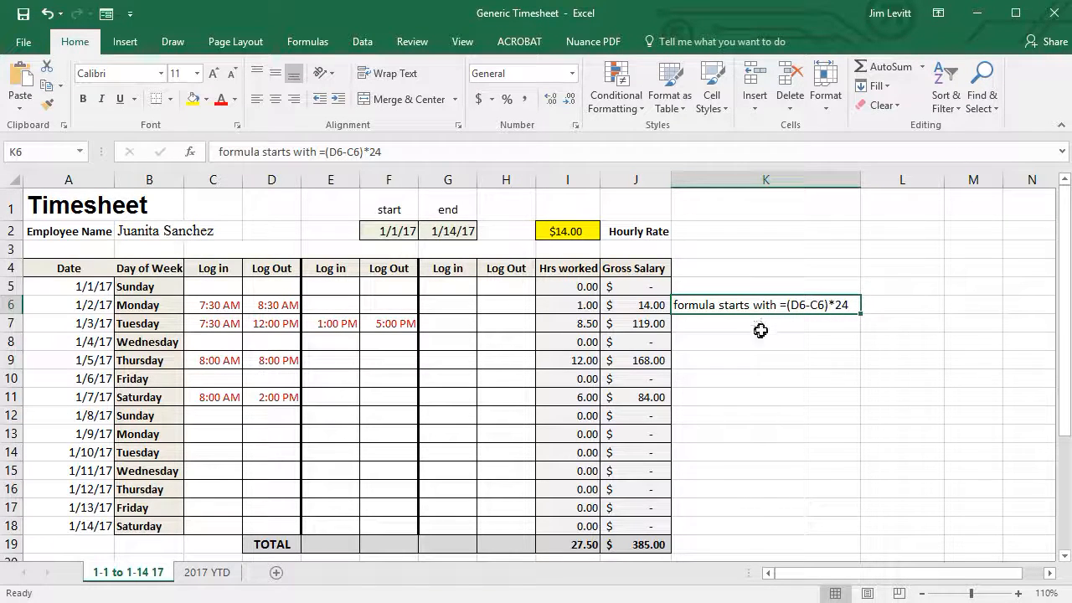
left_click(888, 305)
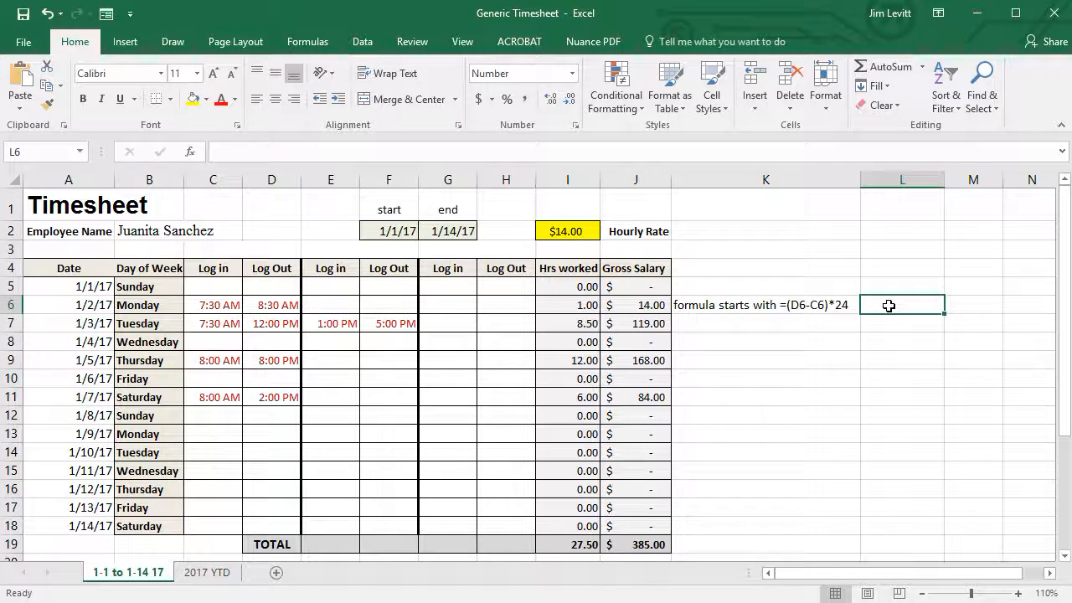
type("=")
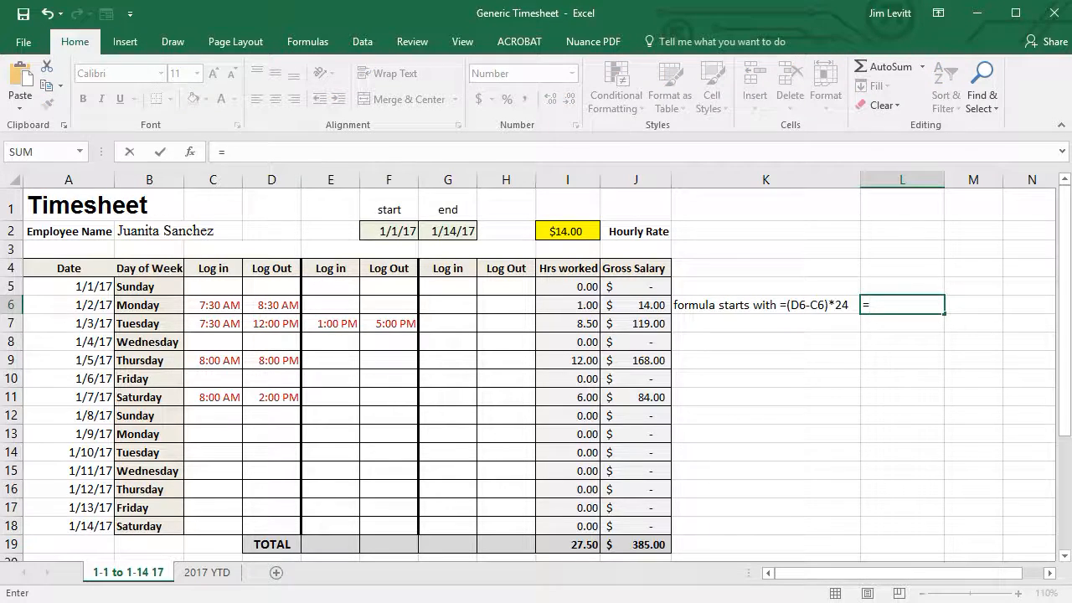
left_click(265, 306)
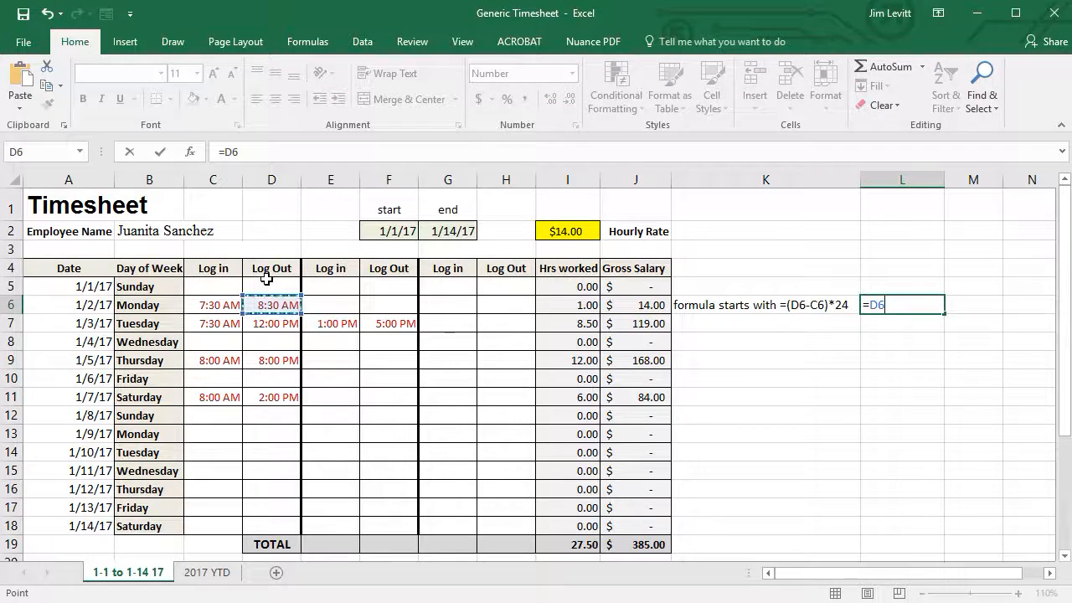
type("-")
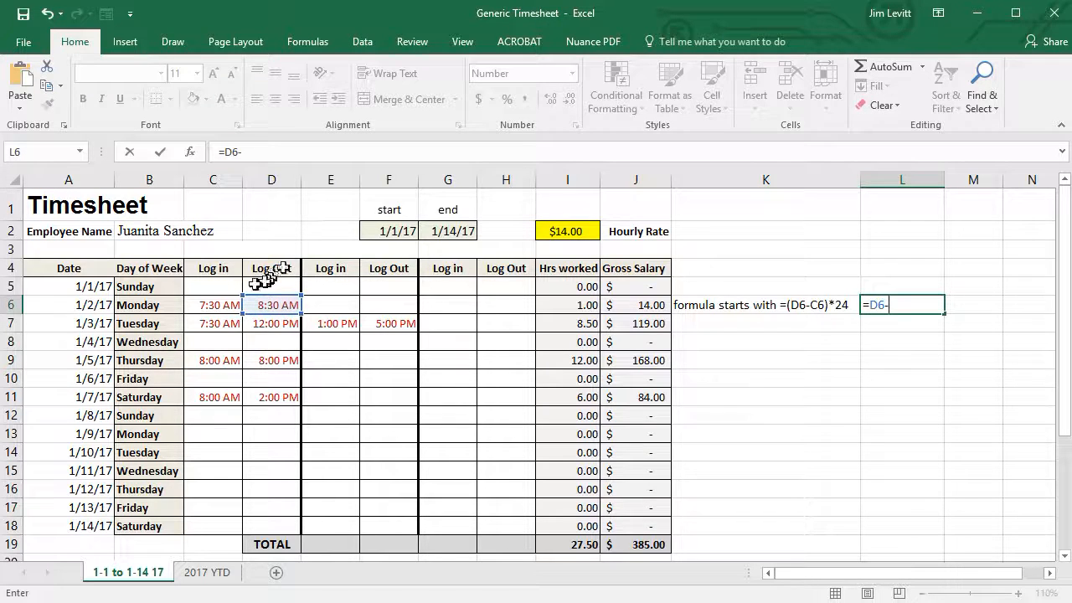
left_click(212, 304)
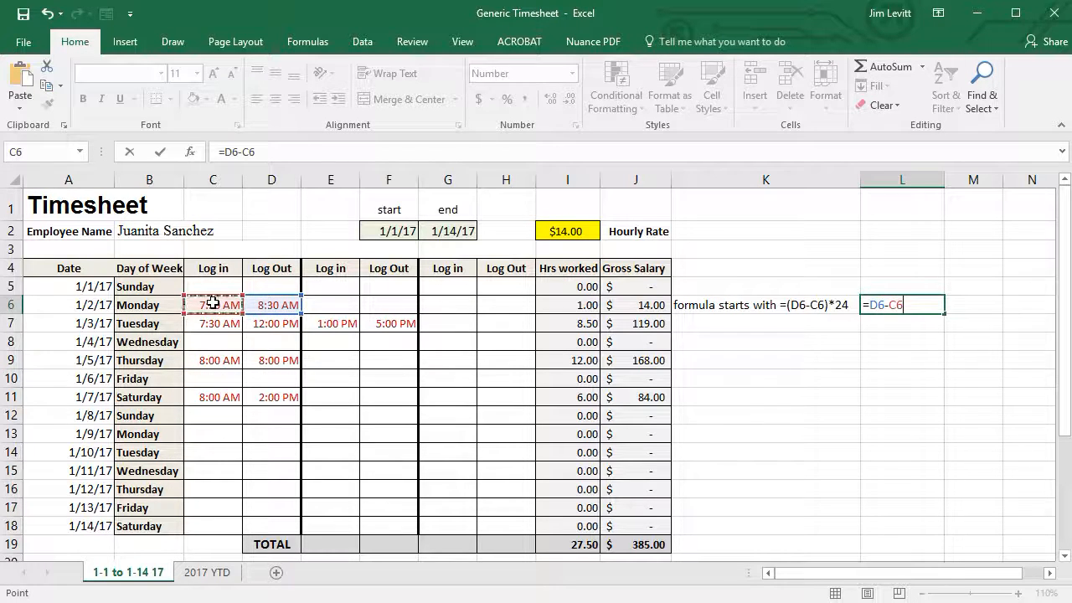
key("Return")
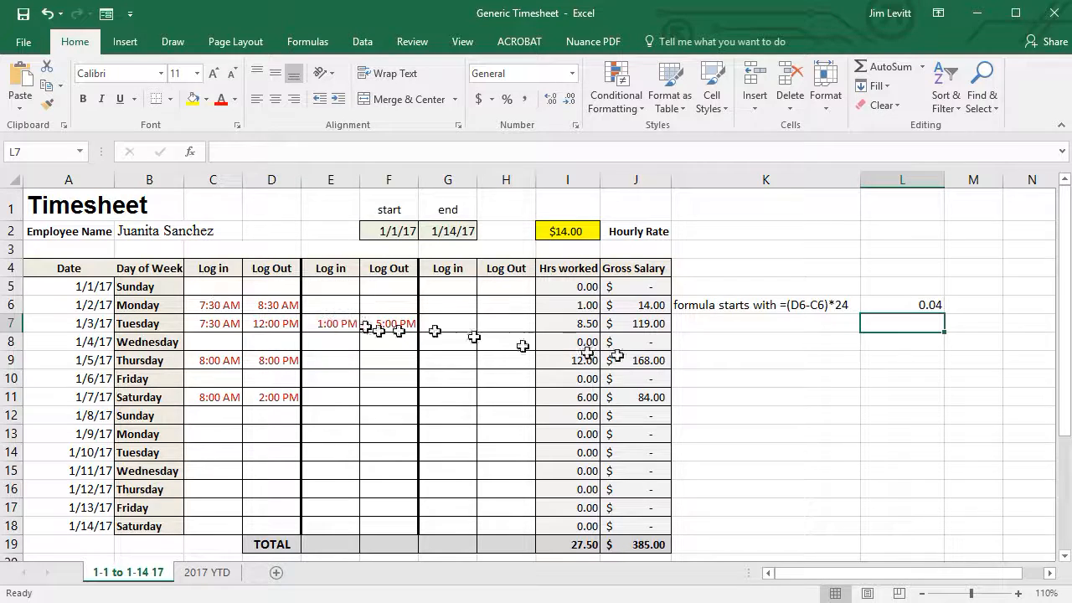
Change the test formula in cell L6 to =(D6-C6)*24 to convert the time difference to hours
left_click(910, 305)
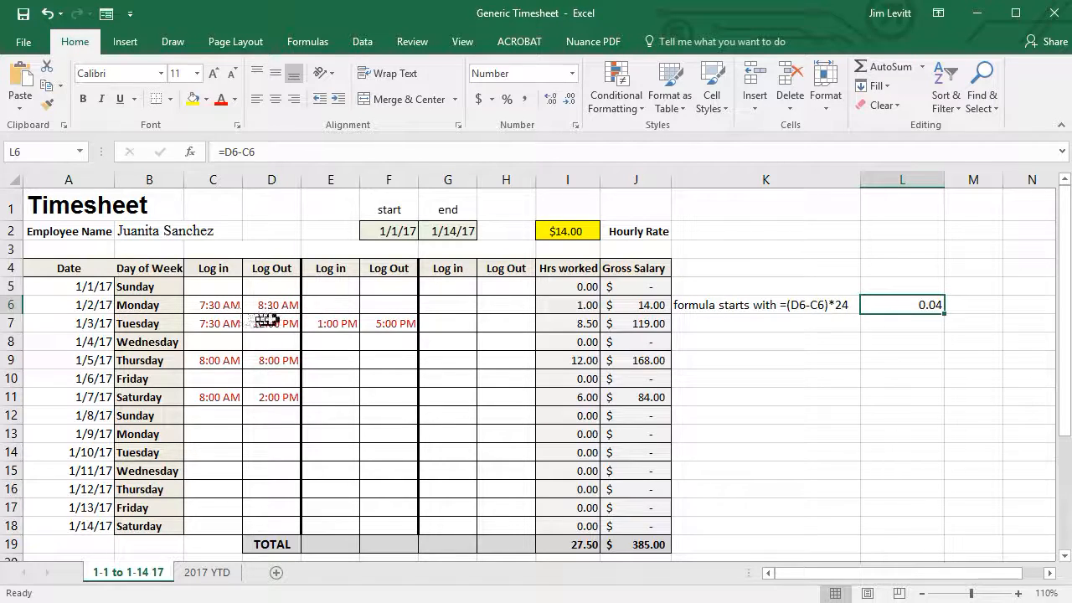
left_click(231, 153)
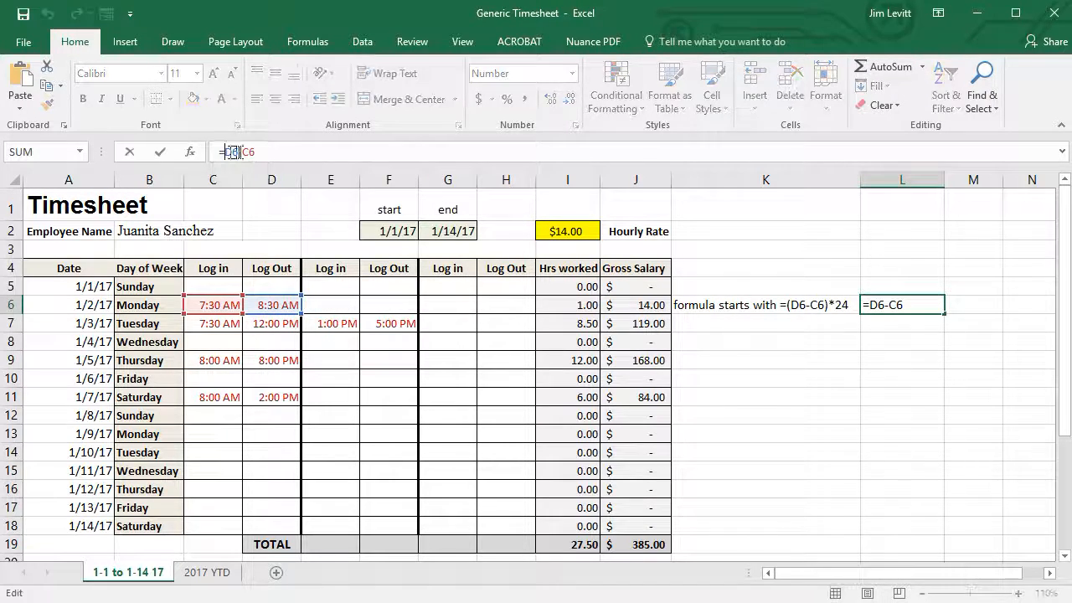
type("(D6-C6")
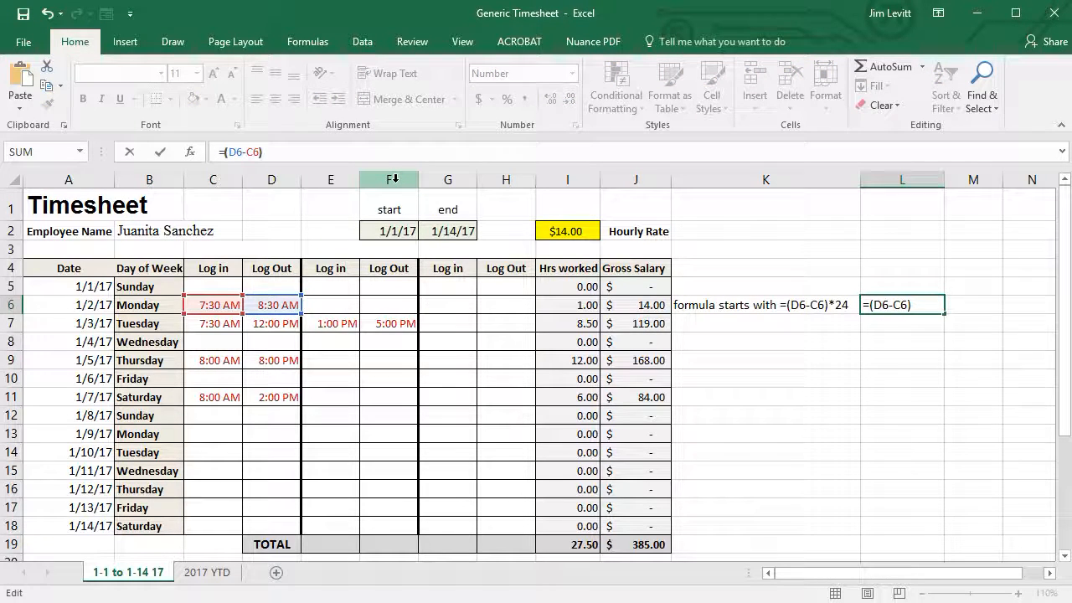
type(")*24")
key("Return")
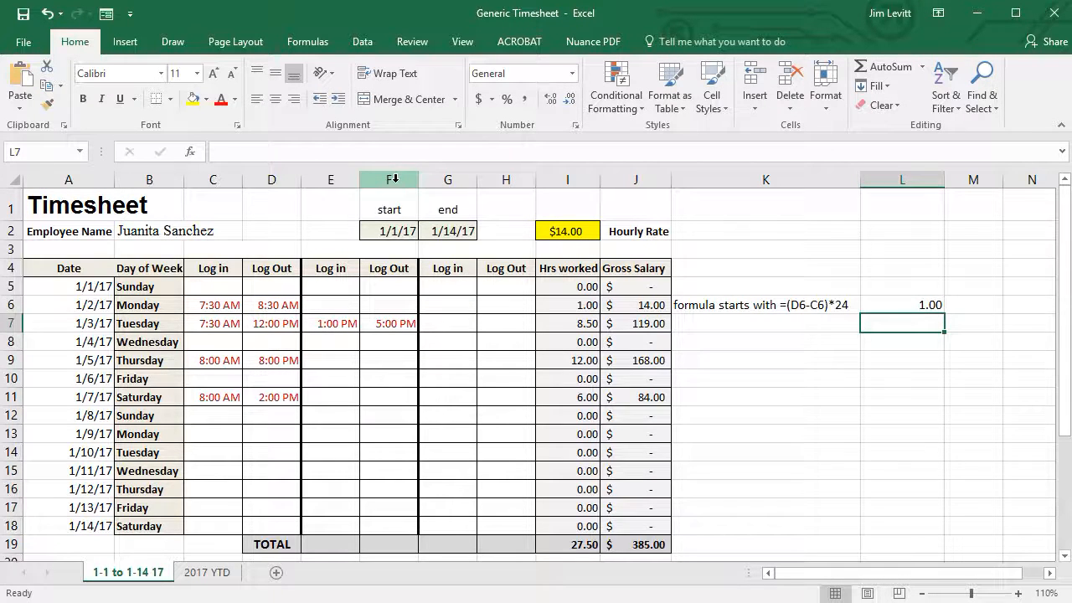
Clear the test formula from cell L6 and inspect the hours-worked formula for Monday 1/2/17 in I6
left_click(911, 304)
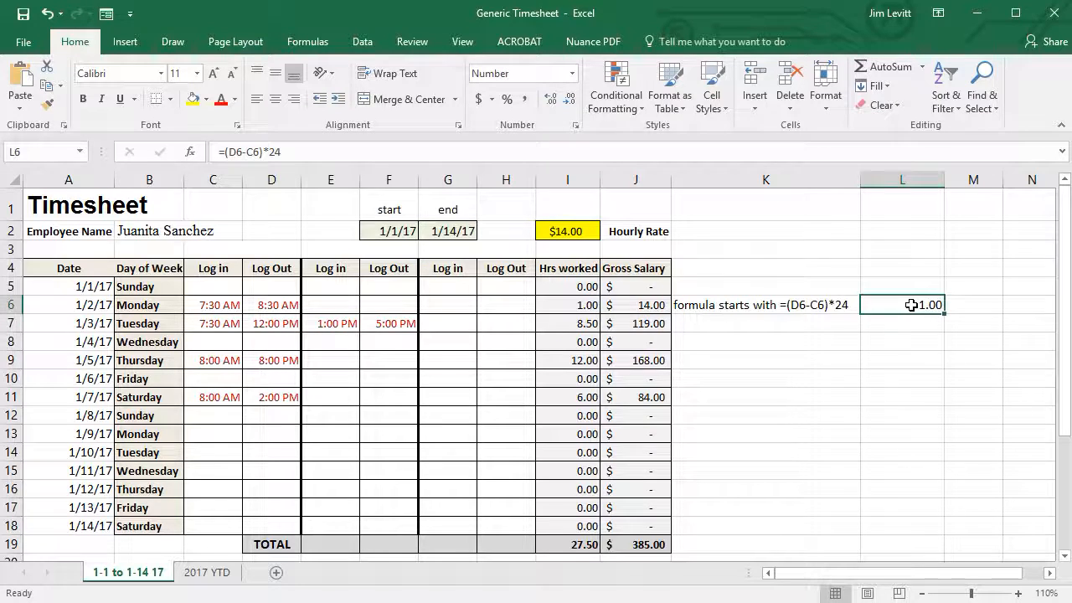
key("Delete")
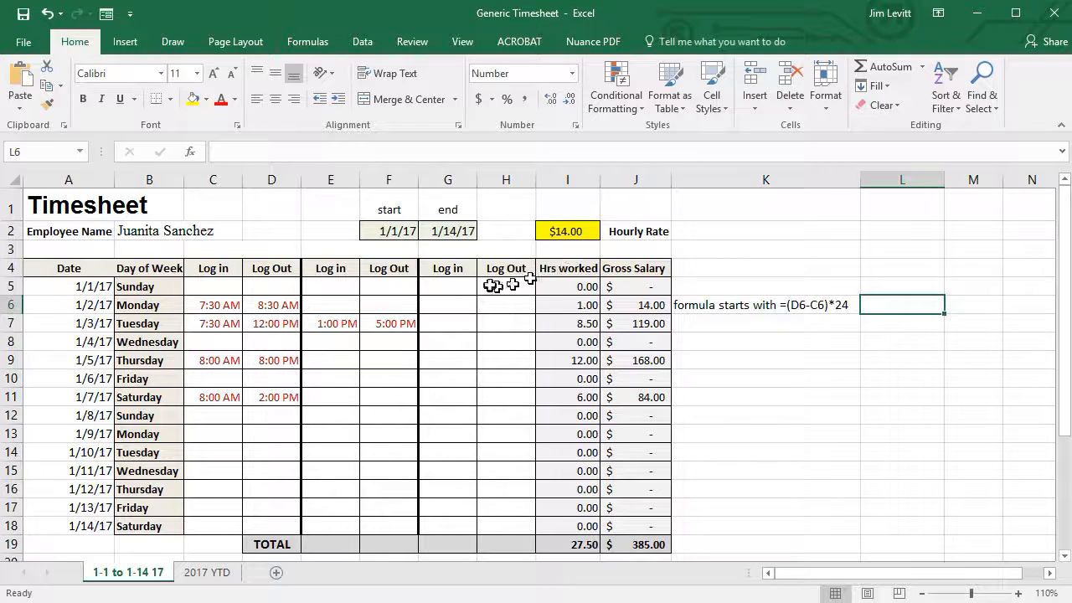
left_click(582, 303)
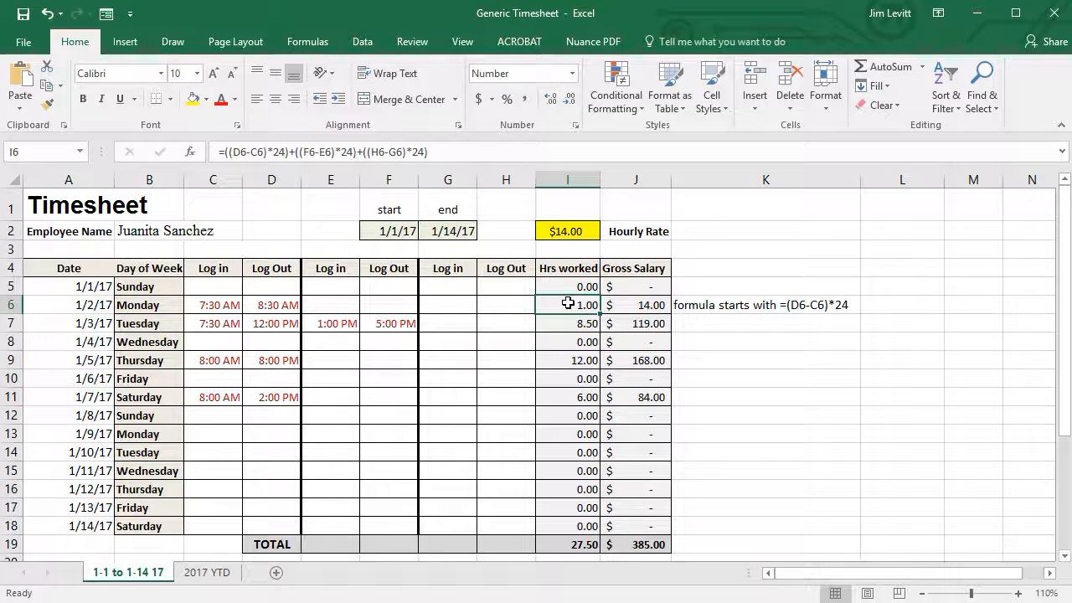
Inspect the gross-salary formula for Monday 1/2/17 in J6 and set the hourly rate in I2 to 14.25
left_click(642, 304)
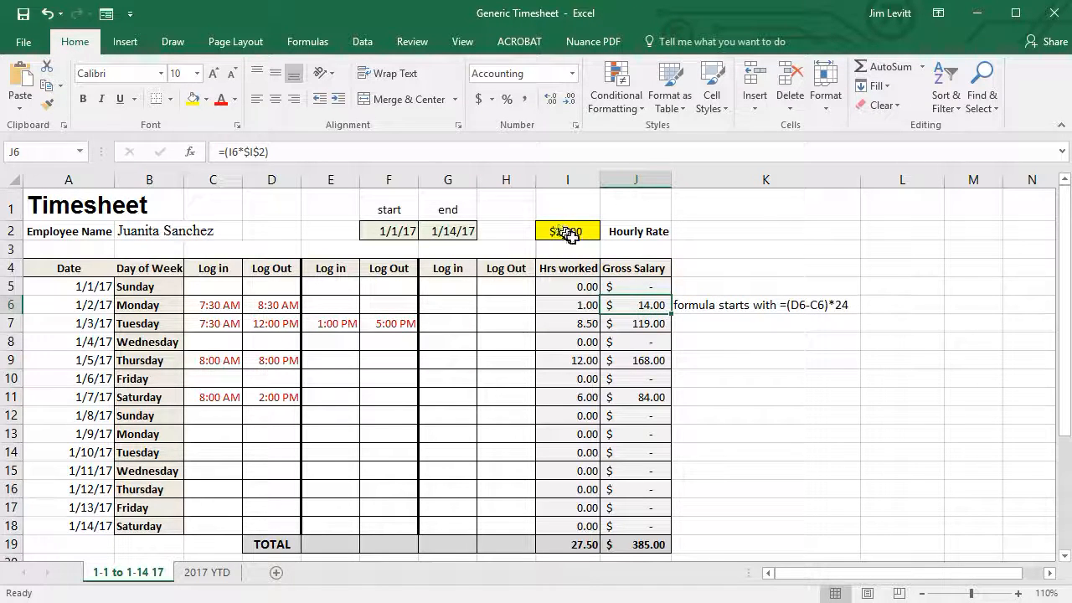
left_click(586, 236)
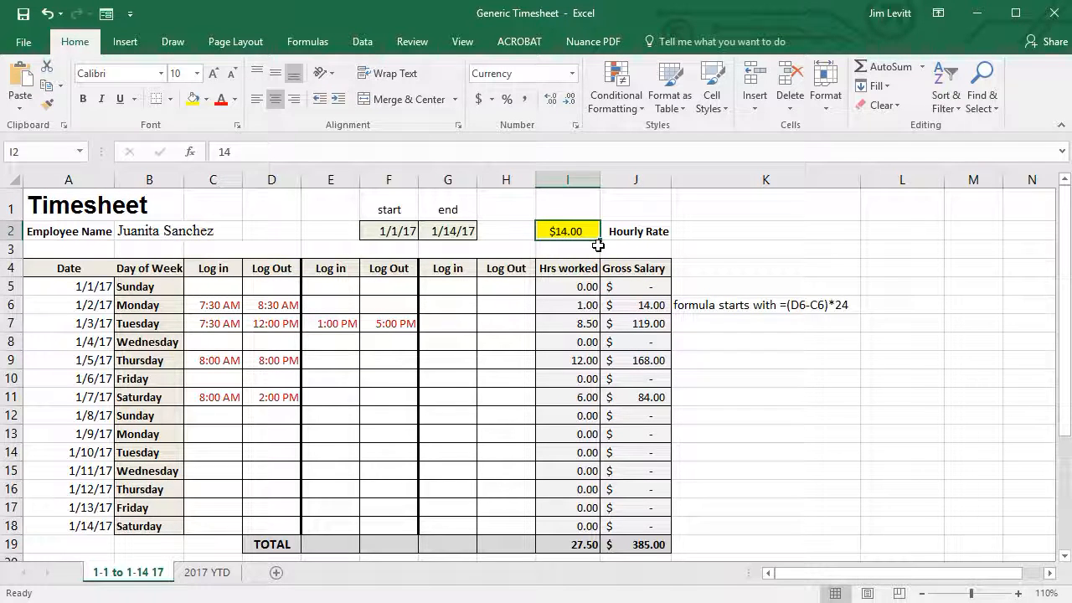
type("14.")
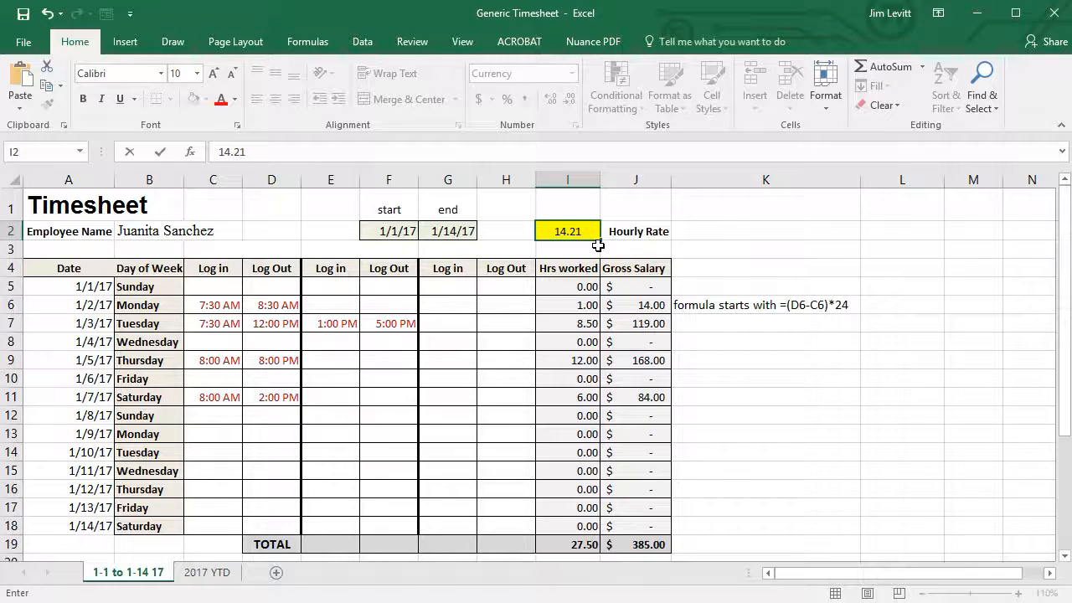
key("BackSpace")
key("BackSpace")
type("5")
key("Return")
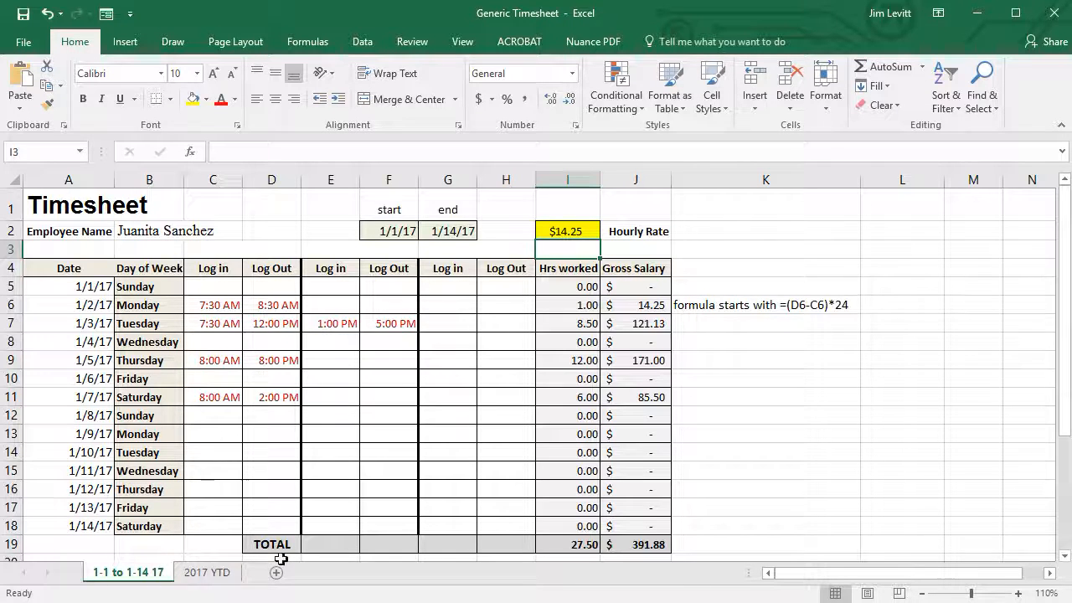
Examine the gross pay per pay period on the 2017 YTD sheet and return to cell K8 of the 1-1 to 1-14 17 sheet
left_click(208, 573)
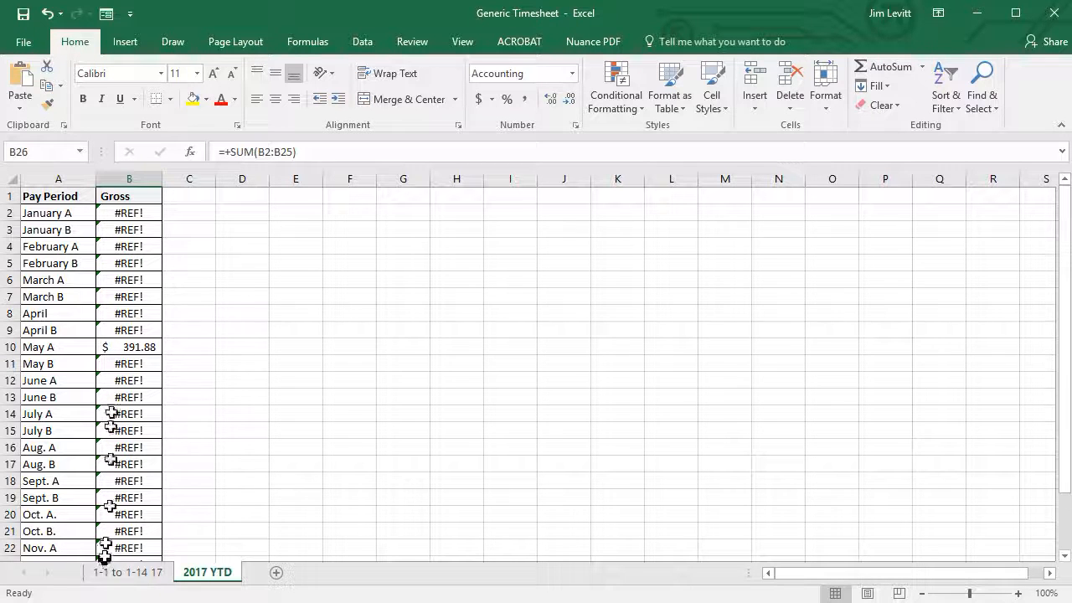
left_click(144, 575)
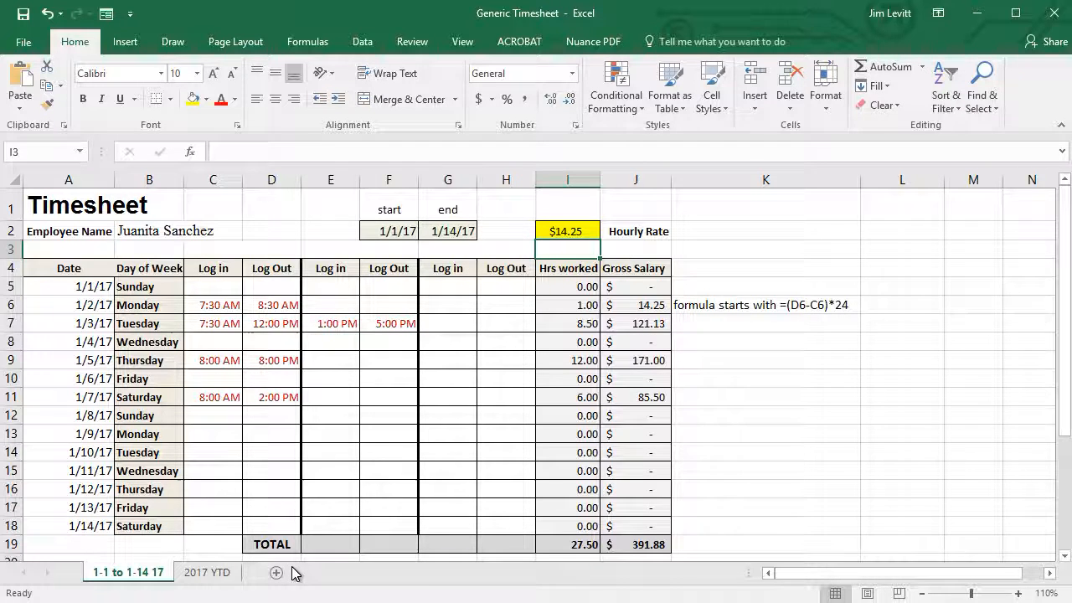
left_click(709, 341)
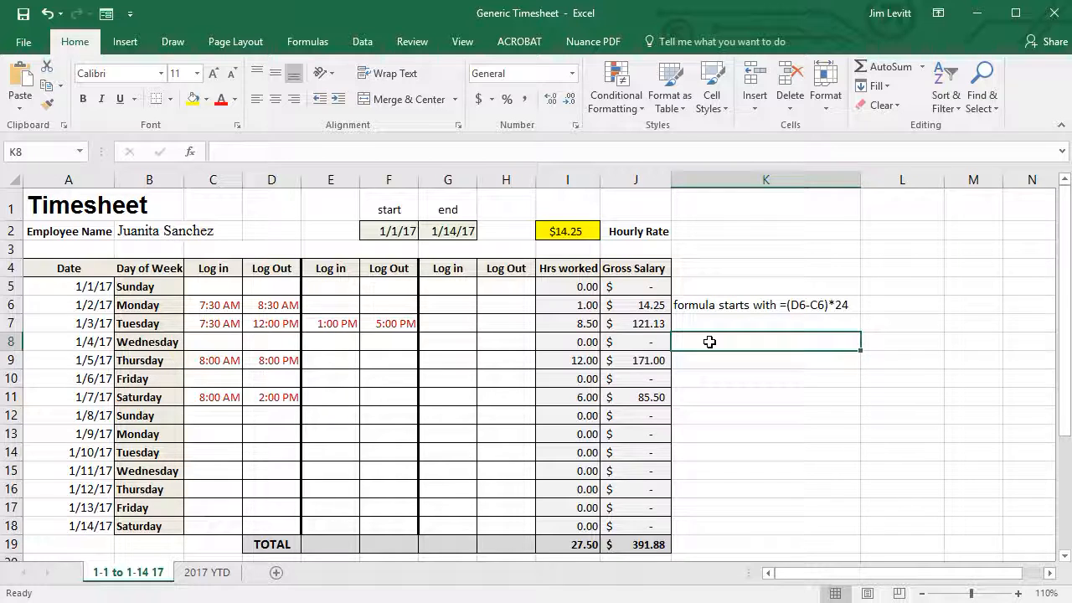